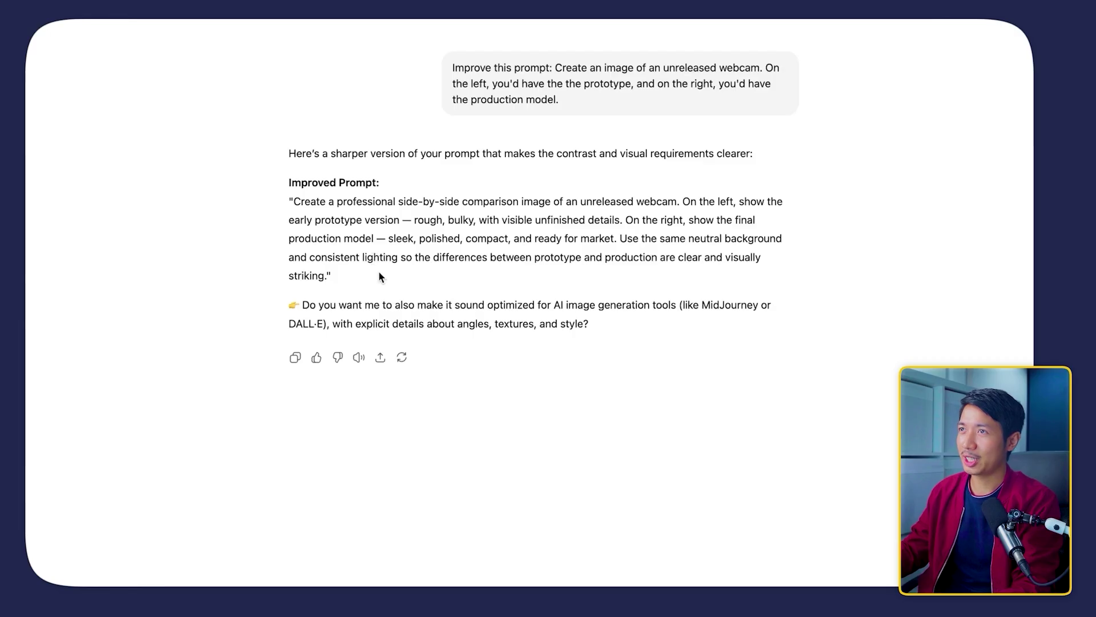
# Copy the improved webcam prompt into the chat and send it to generate the side-by-side image.
pyautogui.moveTo(378, 272); pyautogui.dragTo(366, 258)
pyautogui.click(313, 205)
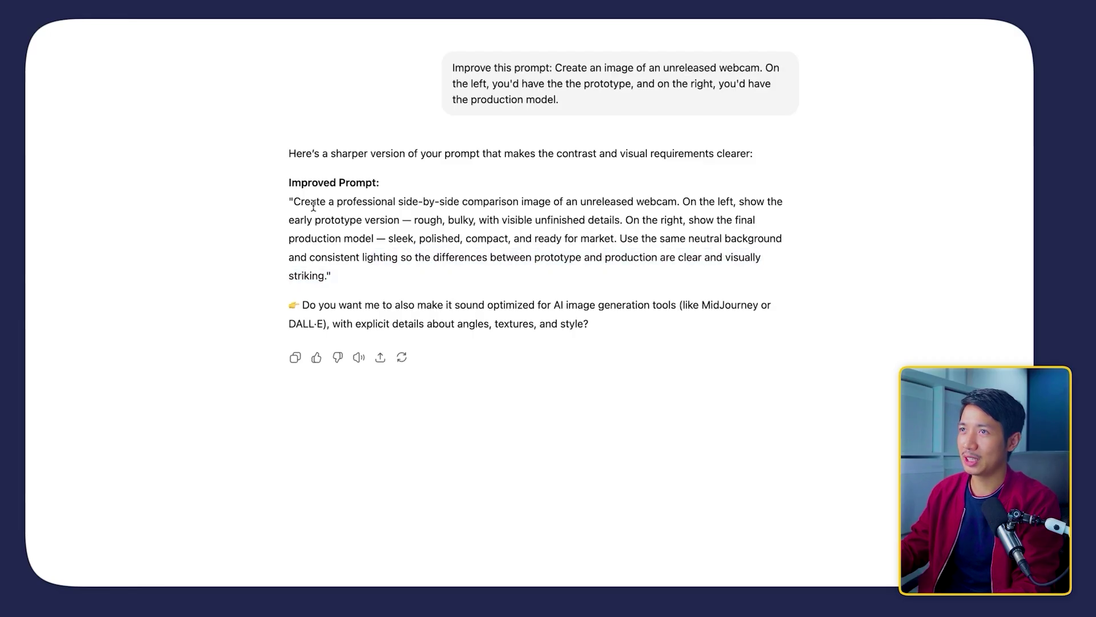
pyautogui.click(331, 270)
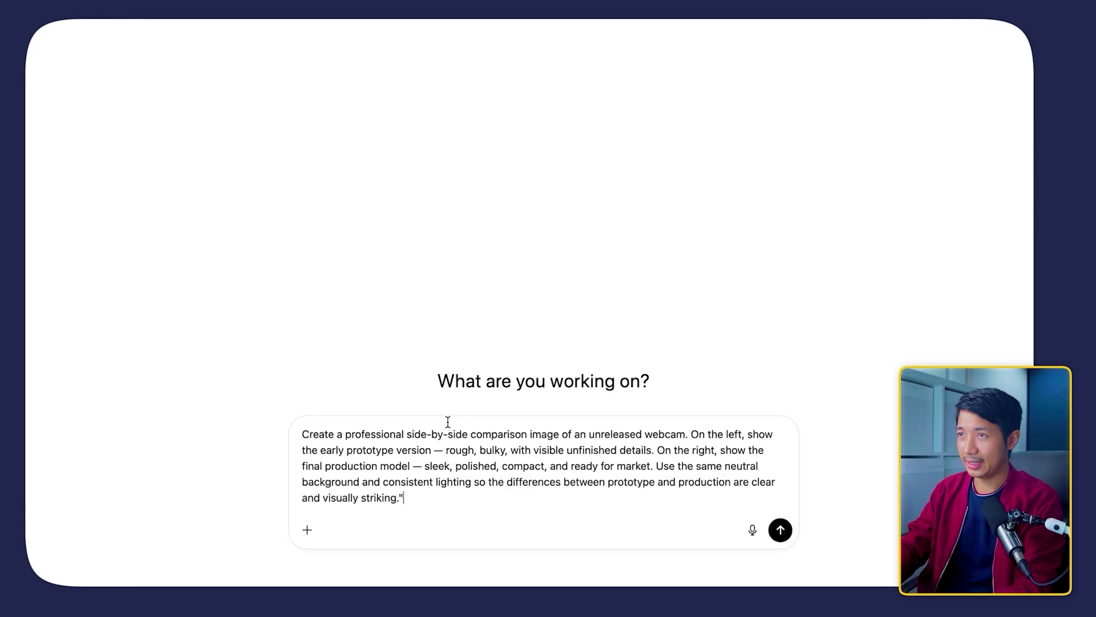
pyautogui.press('Return')
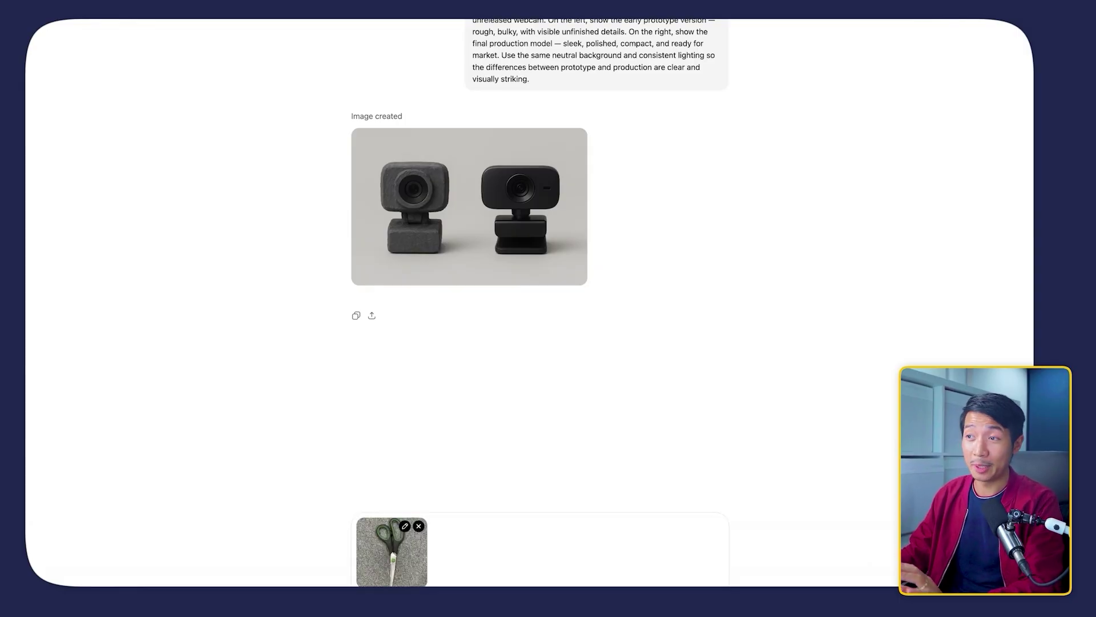
# Highlight the 'next big tech product' phrase in the scissors ad-creative prompt.
pyautogui.moveTo(532, 239); pyautogui.dragTo(652, 240)
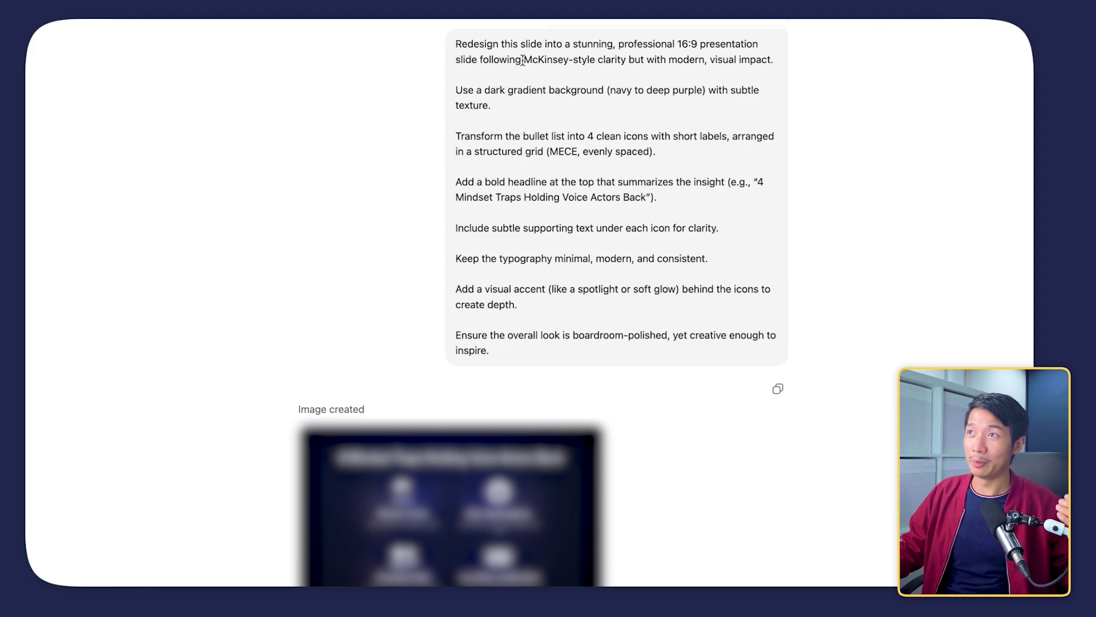
# Highlight the McKinsey-style wording and the term MECE in the slide redesign prompt.
pyautogui.moveTo(523, 61); pyautogui.dragTo(578, 65)
pyautogui.doubleClick(565, 151)
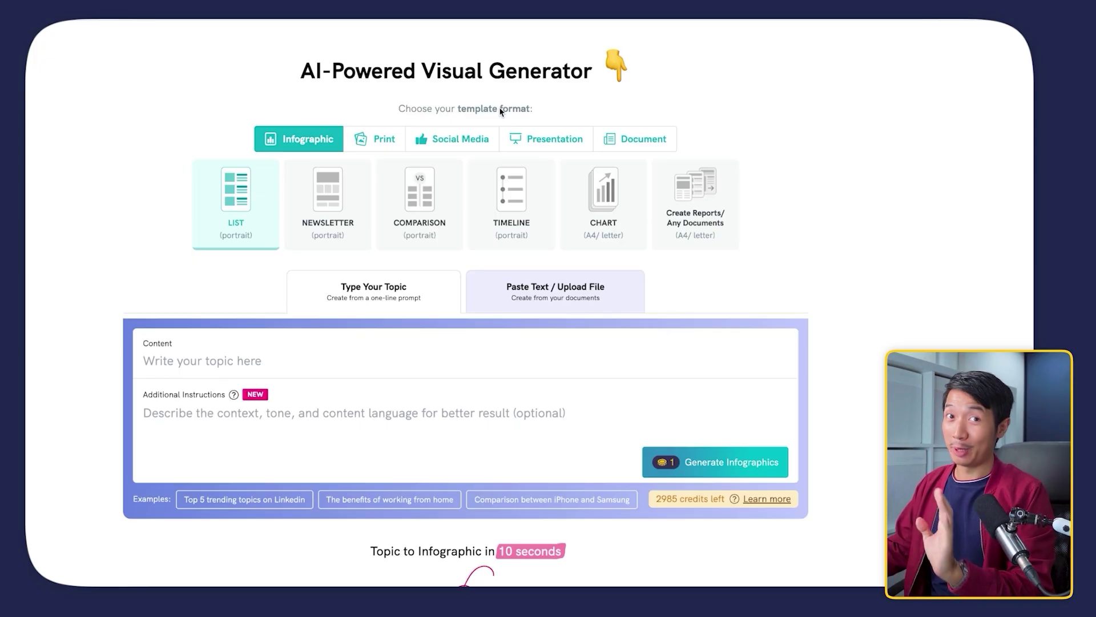
# Paste the solar pitch-deck instructions, enter the solar condominium topic, and choose Presentation pitch decks.
pyautogui.click(184, 411)
pyautogui.write('Create a professional pitch deck for a solar company pitching solar panels to power a condominium building. Use a clean, modern style with bold visuals, icons, and data-driven graphics. Keep the tone trustworthy, innovative, and sustainable.')
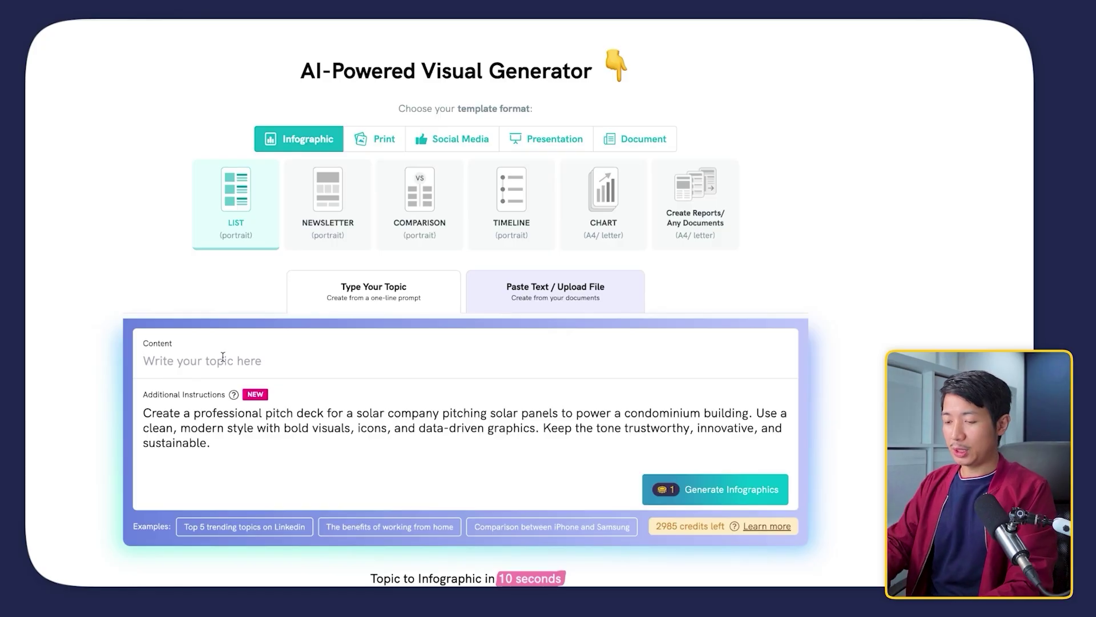
pyautogui.write('Solar Company Pitching to a Condomin')
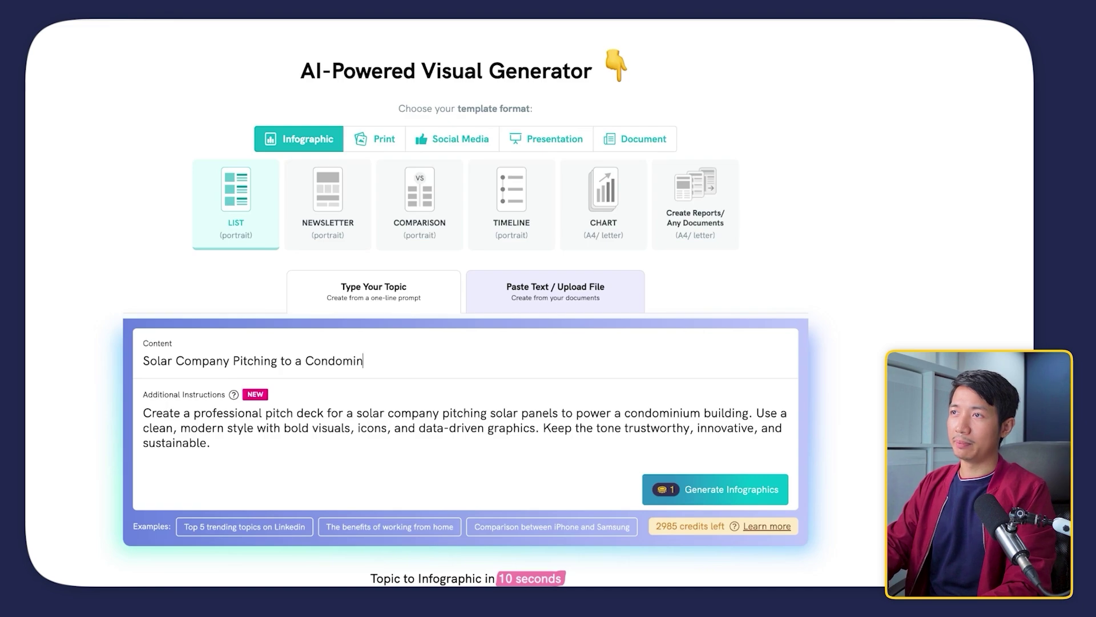
pyautogui.write('ium')
pyautogui.click(546, 145)
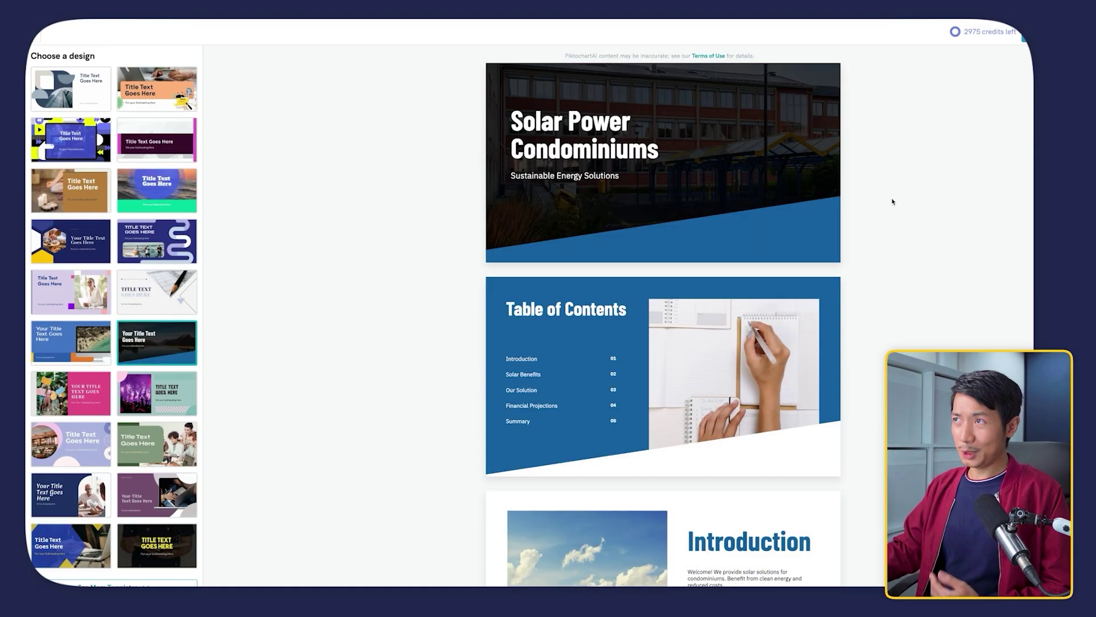
# Replace the Our Solution image with an Inspire Me-generated photo of rooftop solar technicians, then open the editor.
pyautogui.scroll(-4, 892, 202)
pyautogui.moveTo(648, 358)
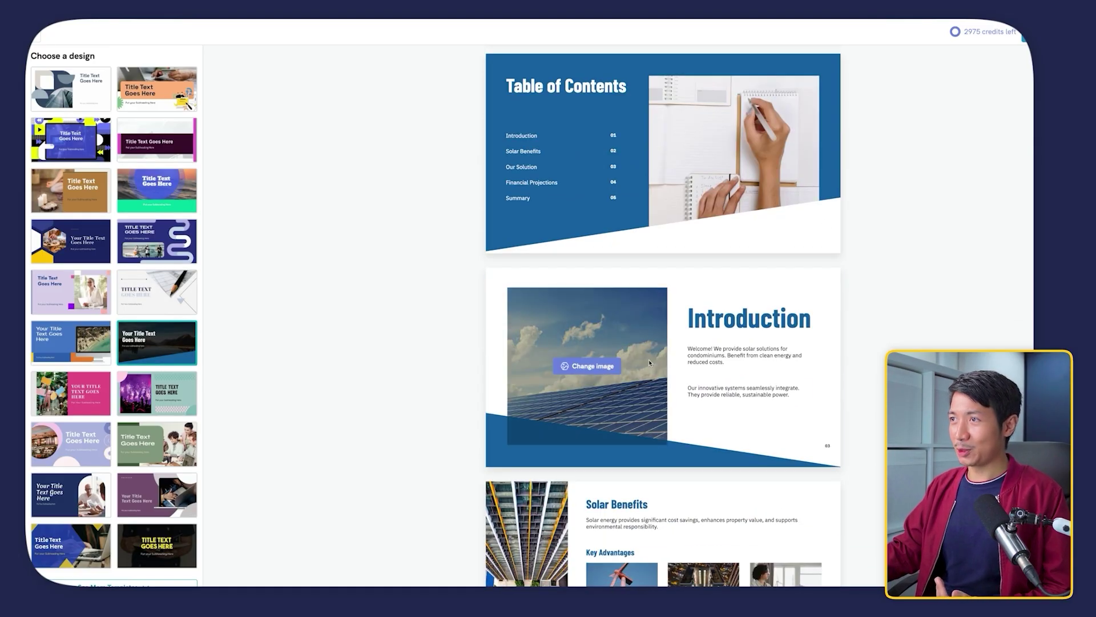
pyautogui.scroll(-3, 648, 359)
pyautogui.scroll(-9, 621, 216)
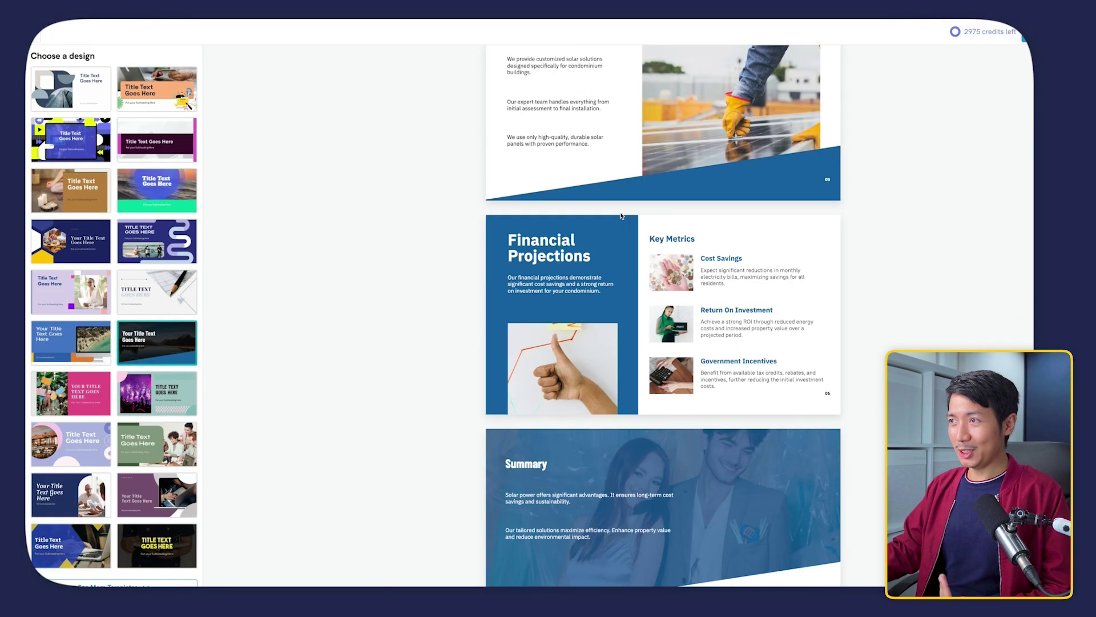
pyautogui.scroll(5, 622, 216)
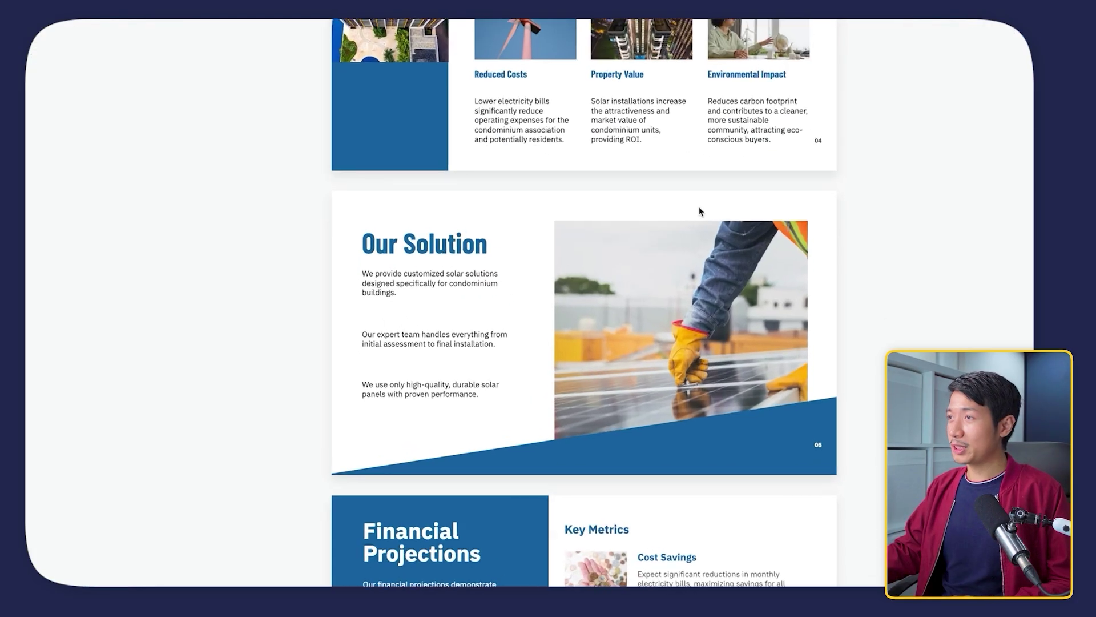
pyautogui.moveTo(737, 389)
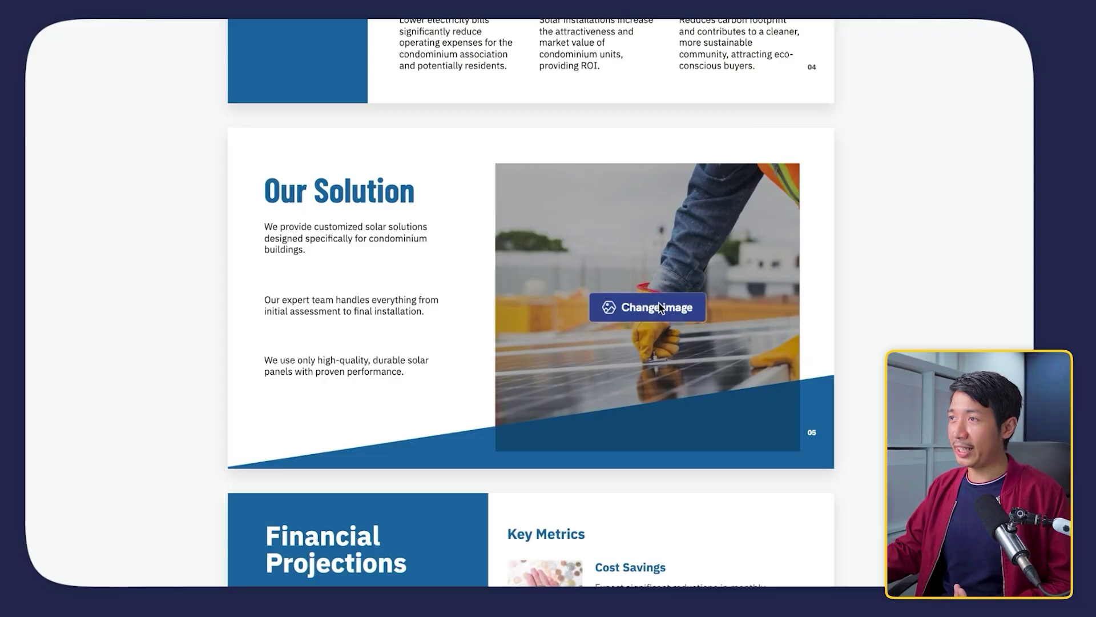
pyautogui.click(659, 307)
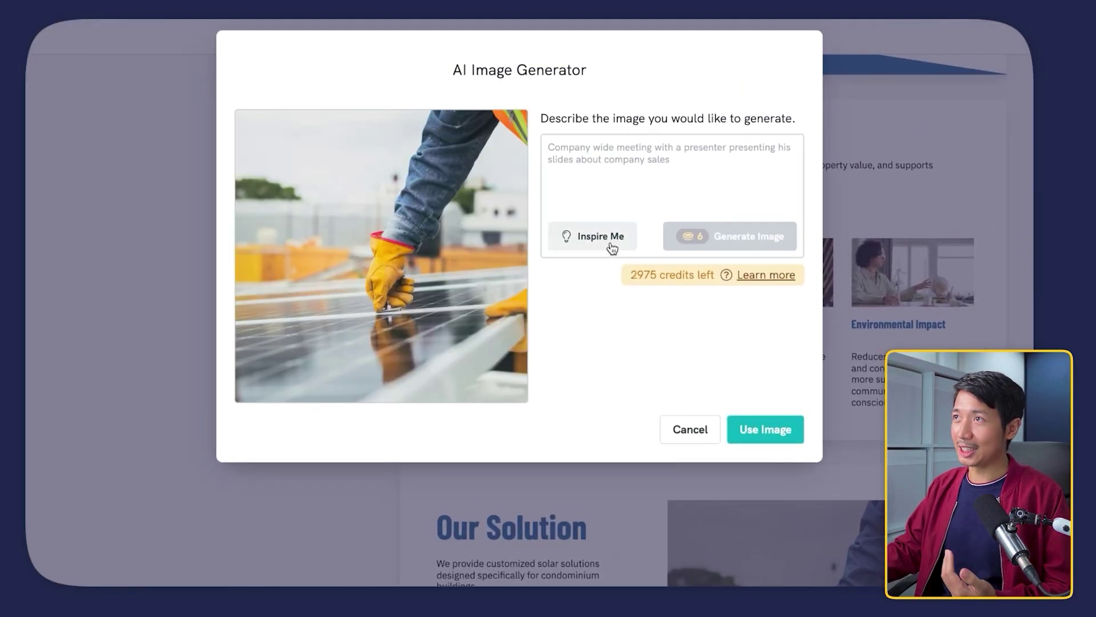
pyautogui.click(612, 247)
pyautogui.click(754, 236)
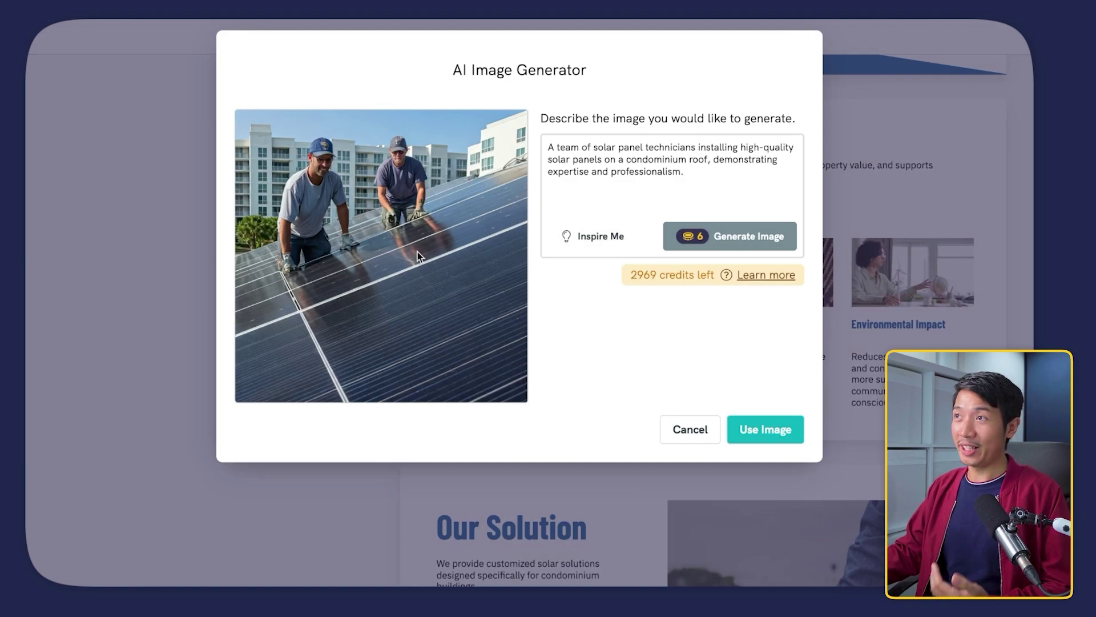
pyautogui.click(765, 429)
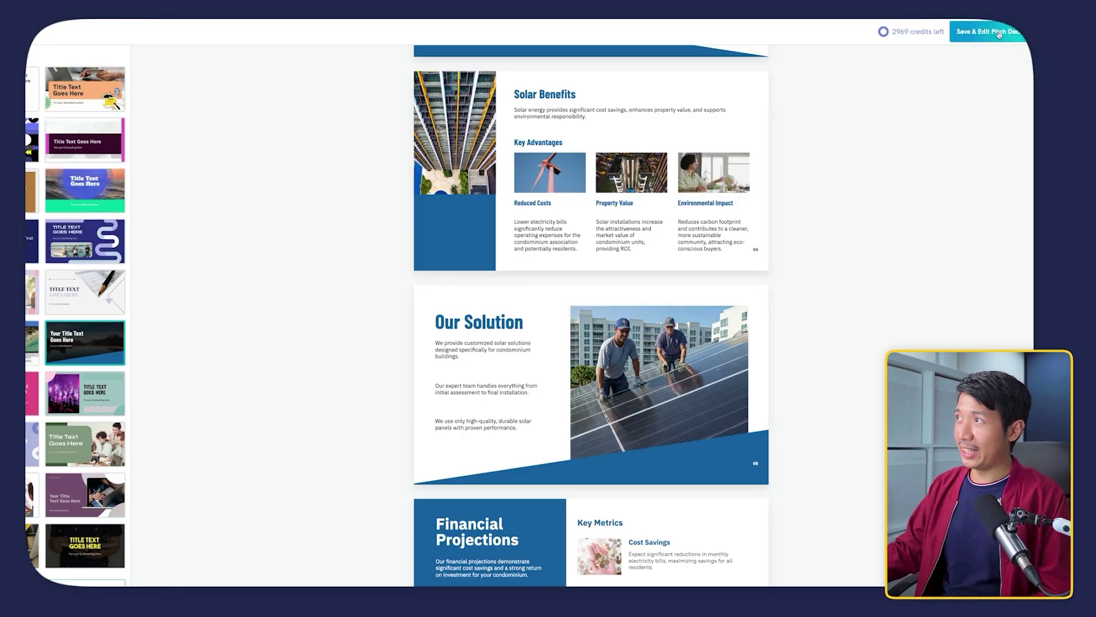
pyautogui.click(999, 34)
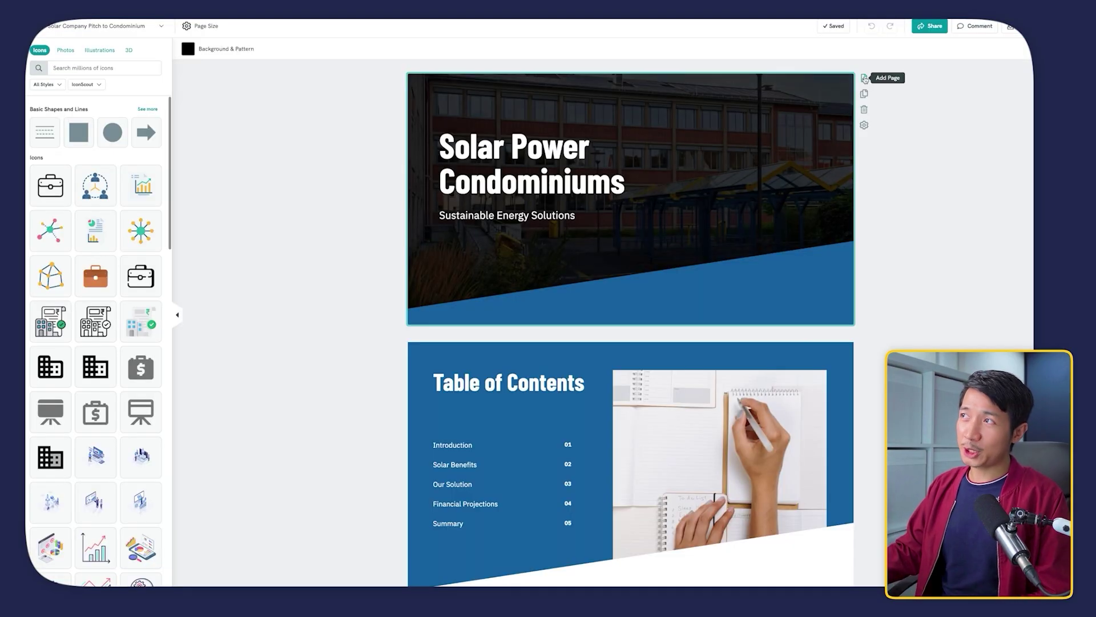
# Add a page after the title slide holding the Solar Panel Efficiency image, enlarged to fill it.
pyautogui.click(865, 79)
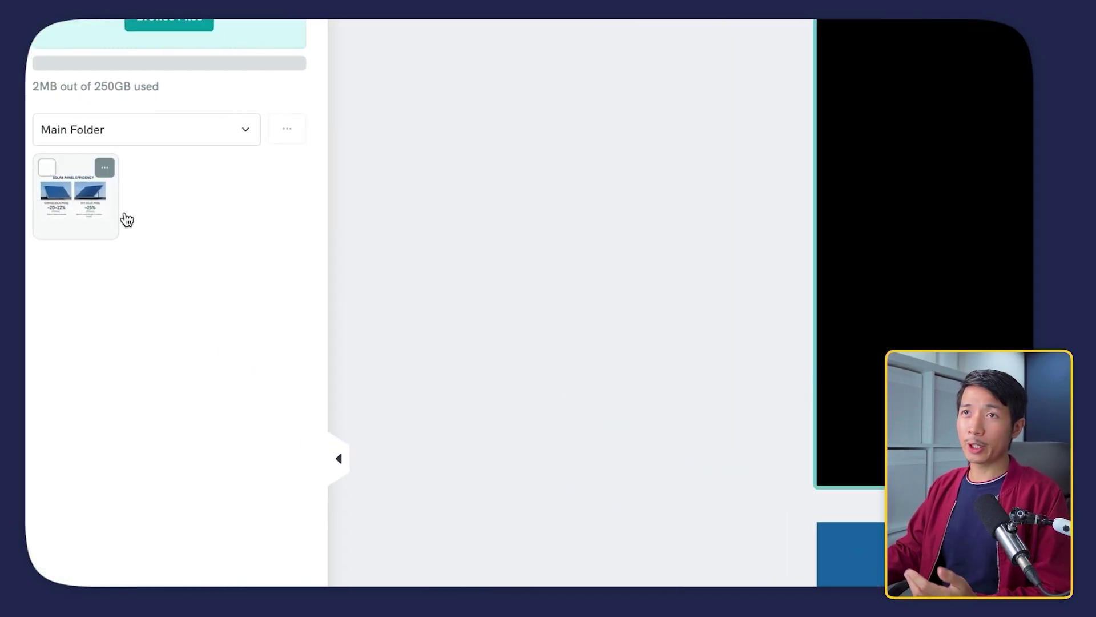
pyautogui.moveTo(67, 203); pyautogui.dragTo(708, 234)
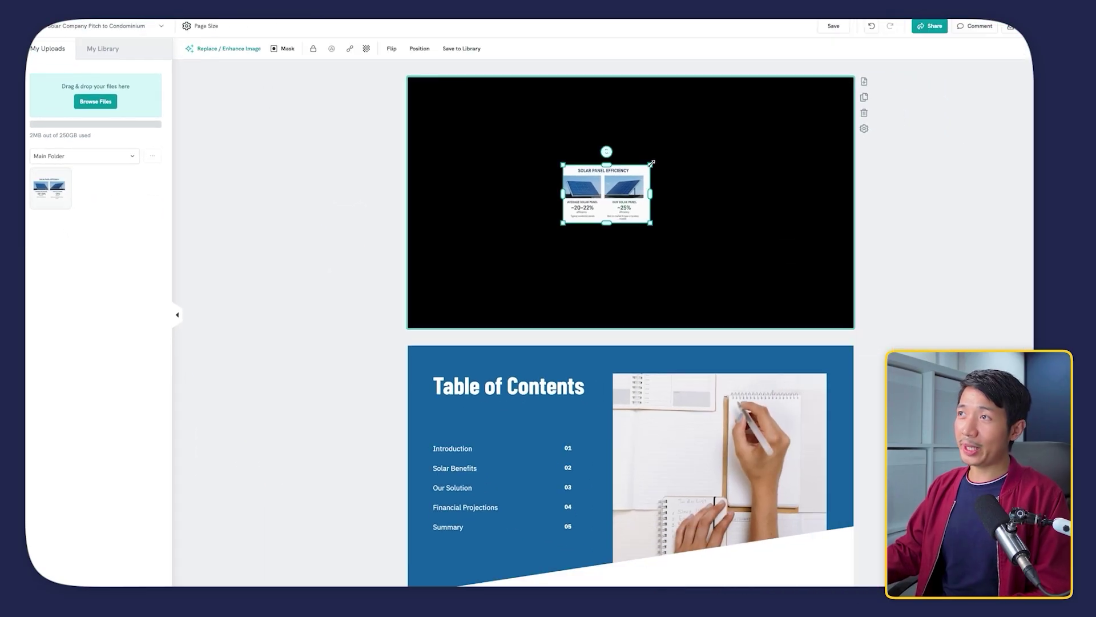
pyautogui.moveTo(652, 164); pyautogui.dragTo(781, 77)
pyautogui.moveTo(555, 223); pyautogui.dragTo(406, 327)
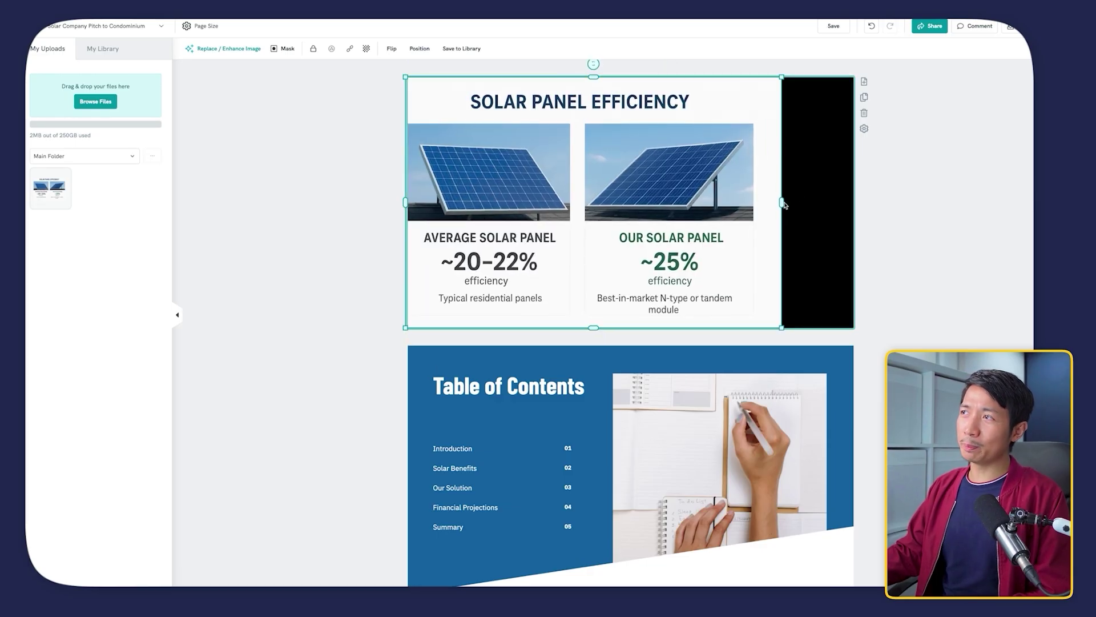
pyautogui.moveTo(776, 205); pyautogui.dragTo(812, 205)
pyautogui.scroll(3, 711, 263)
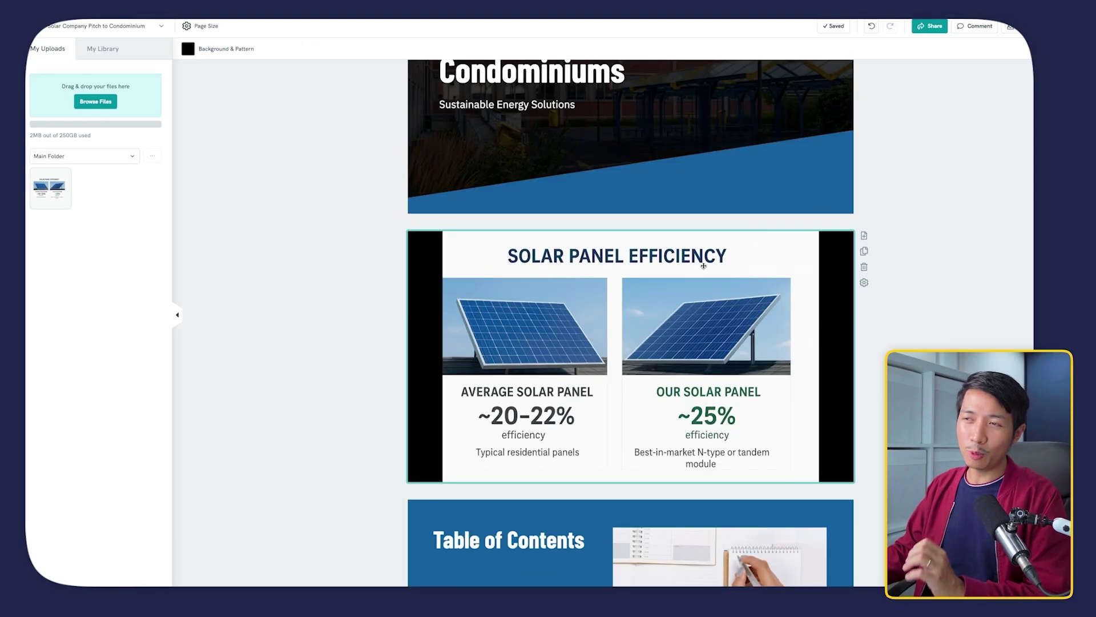
pyautogui.scroll(-2, 694, 293)
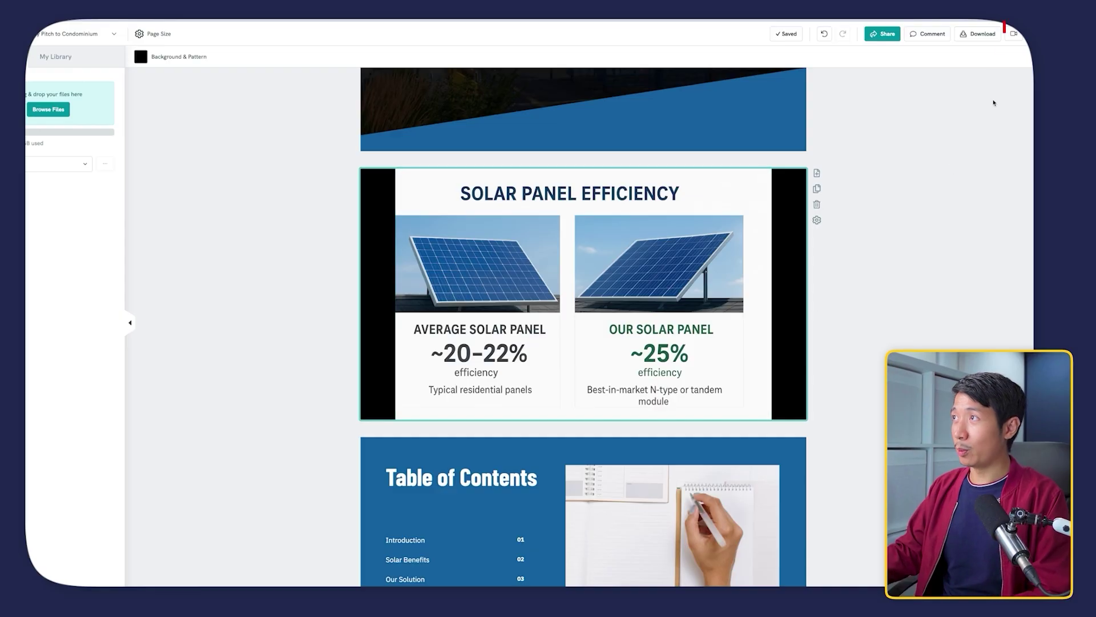
# Download the pitch deck as a PowerPoint file instead of PNG.
pyautogui.click(987, 35)
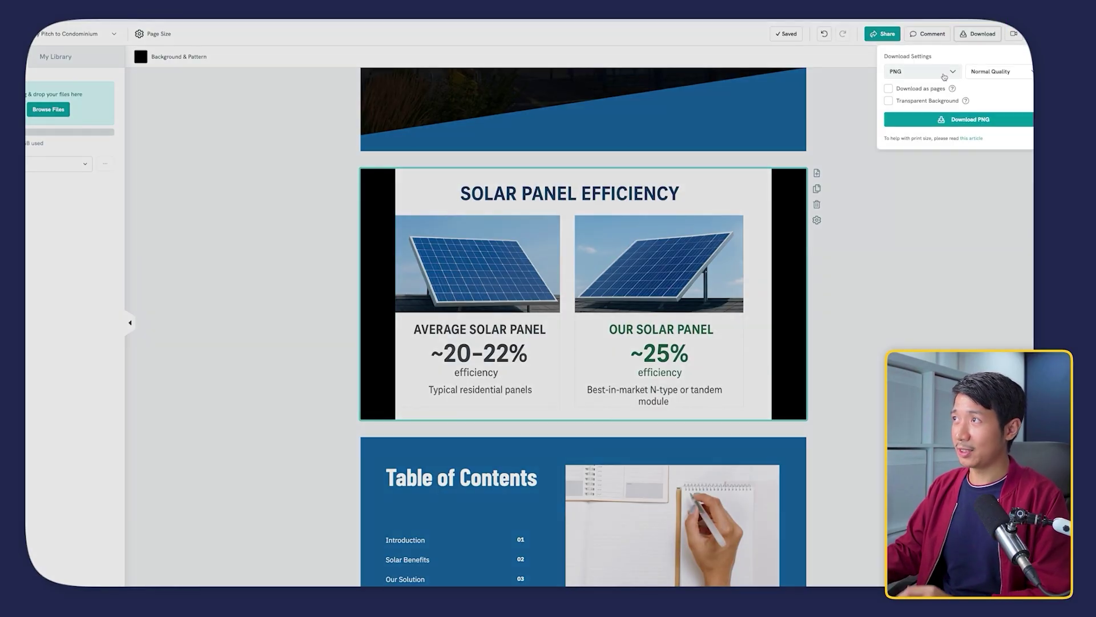
pyautogui.click(922, 71)
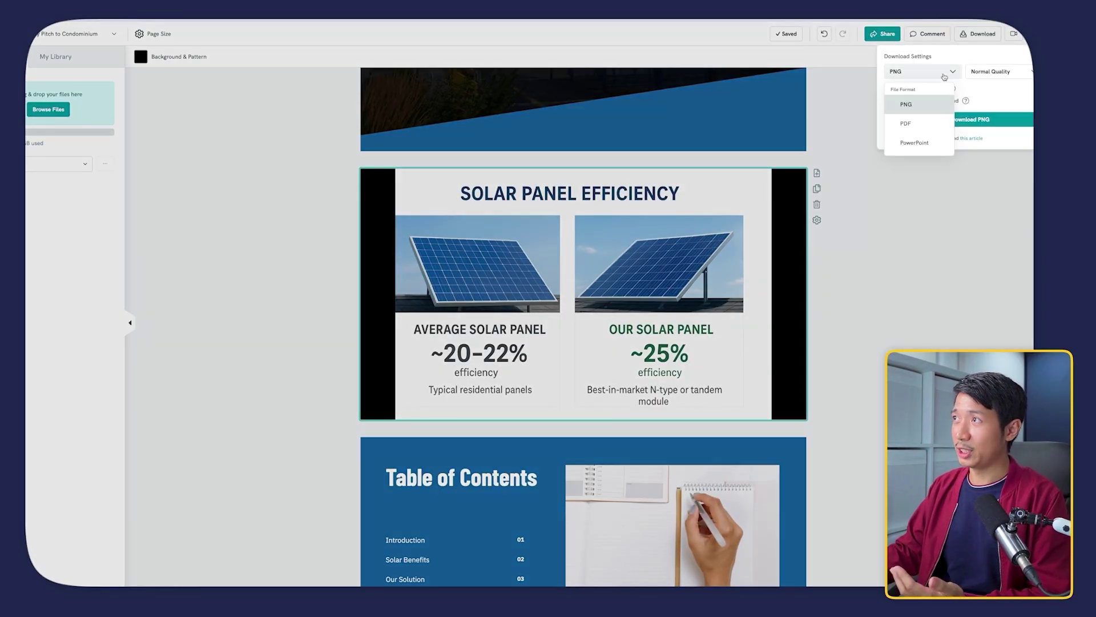
pyautogui.click(917, 143)
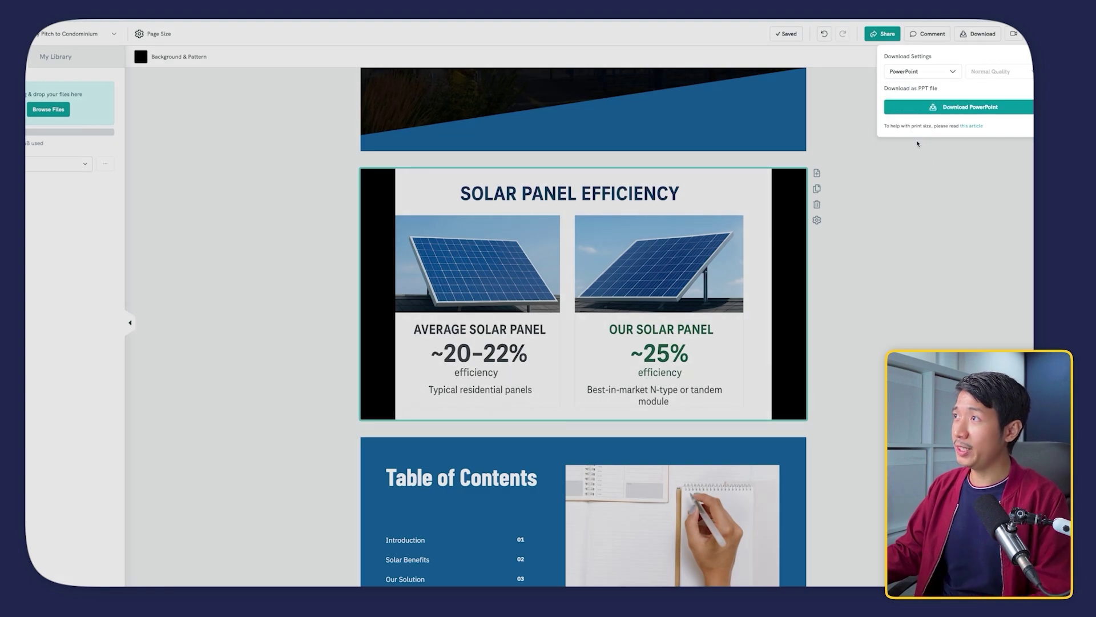